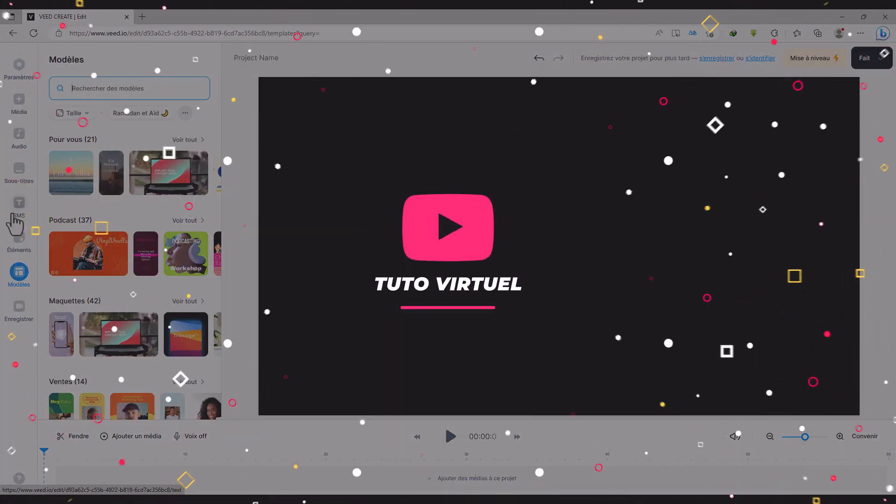
- Open the audio options and preview the voice clip on the project timeline
click(19, 135)
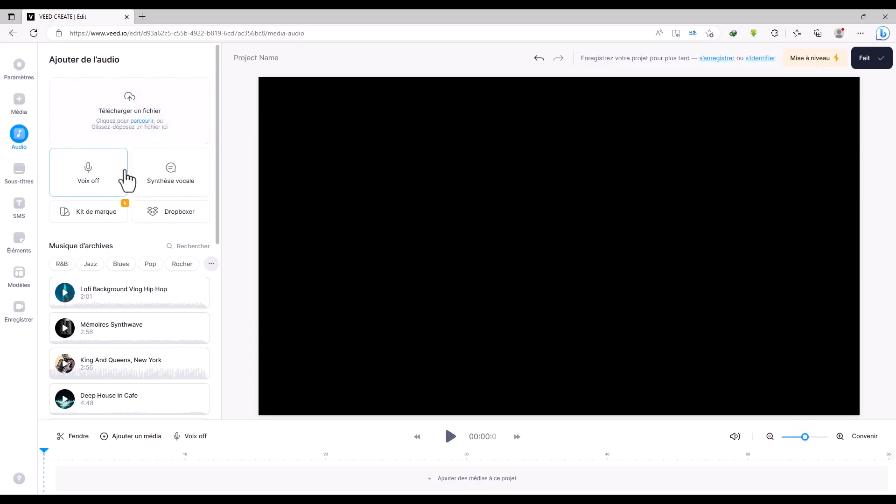
click(450, 435)
click(451, 435)
click(384, 451)
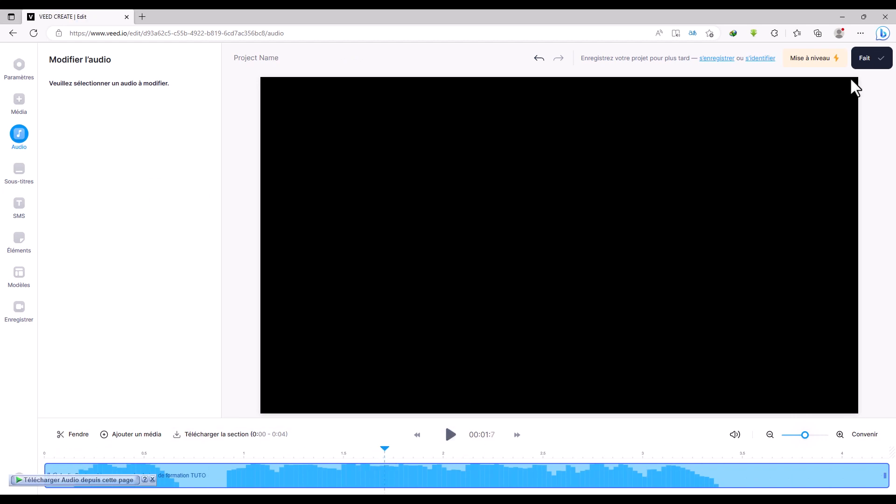
- Export the finished project as a video in Standard quality
click(867, 65)
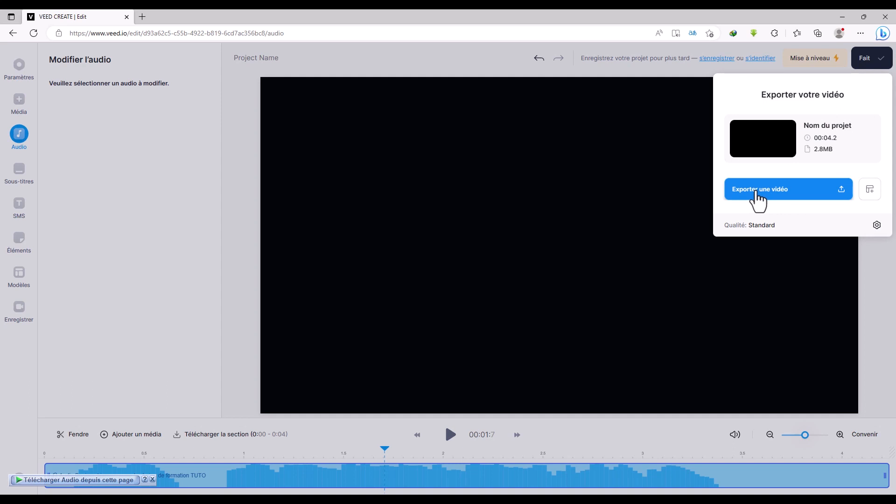
click(793, 194)
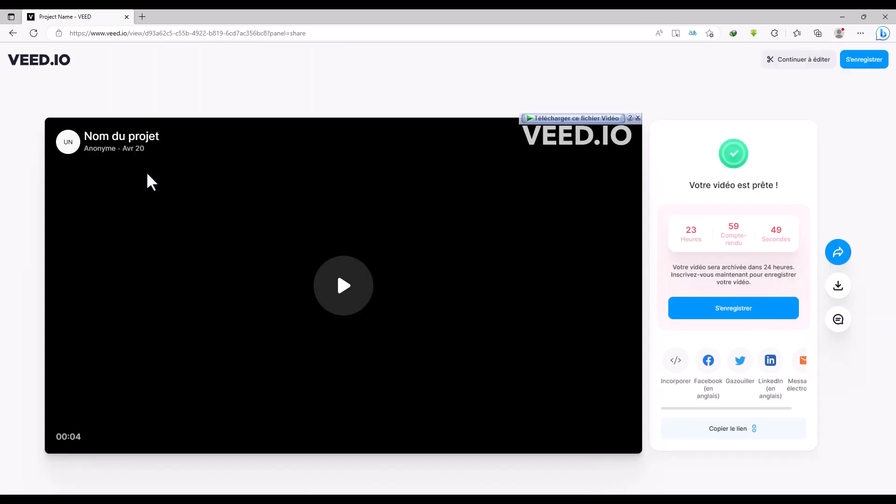
drag(779, 185, 689, 187)
click(676, 187)
- Download the exported project in MP3 format as Project_Name.mp3 in the Music downloads folder
click(838, 287)
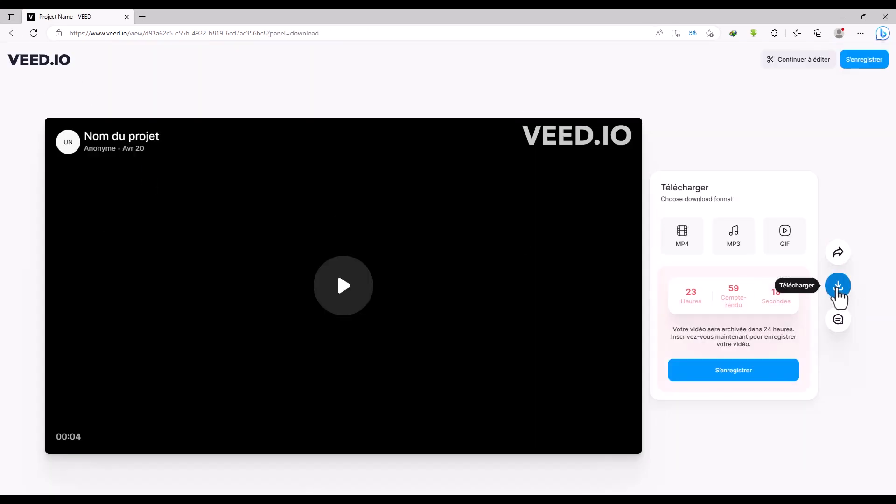
click(732, 231)
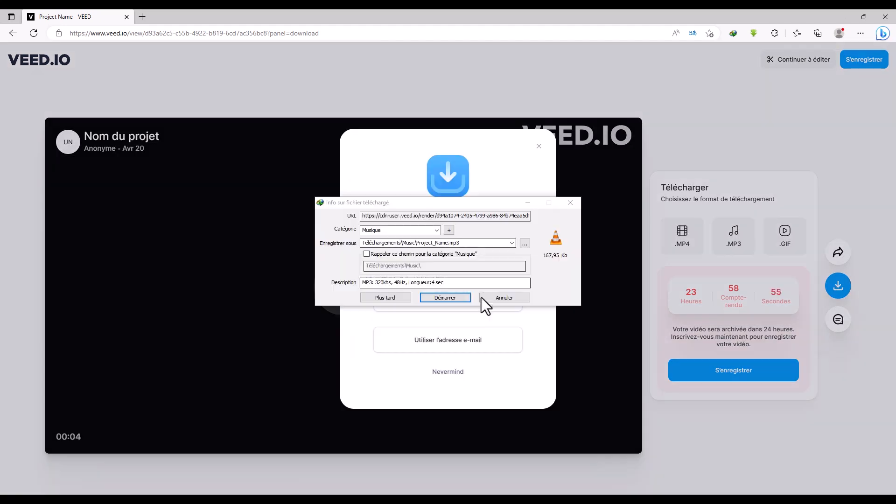
click(442, 298)
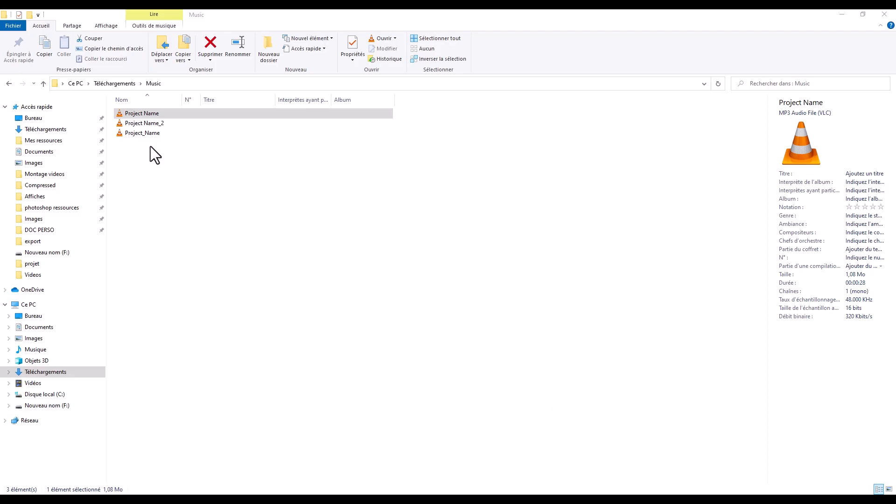
- Listen to Project_Name.mp3 from the Music downloads folder and close the media player
double_click(141, 133)
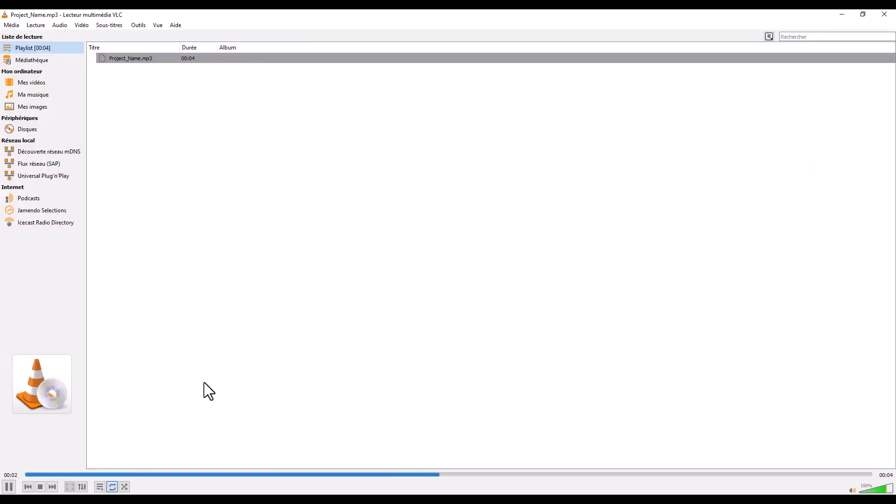
click(885, 14)
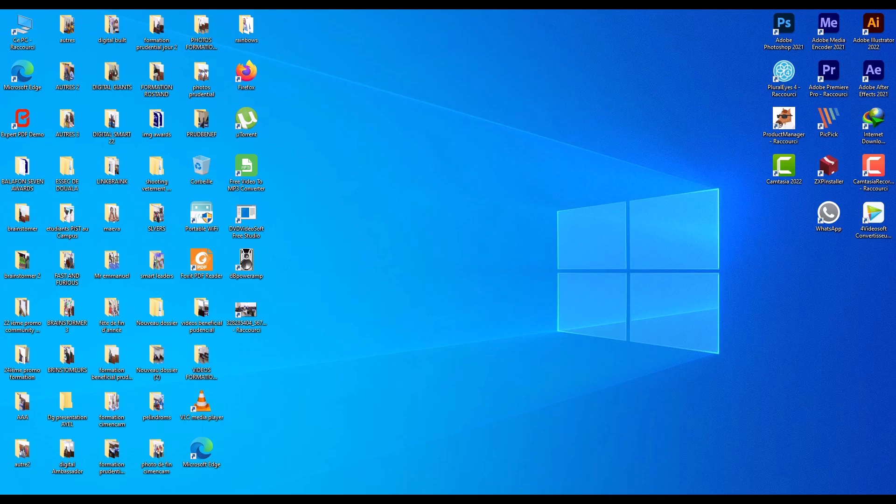
- Launch Microsoft Edge and go to the veed.io website
double_click(202, 451)
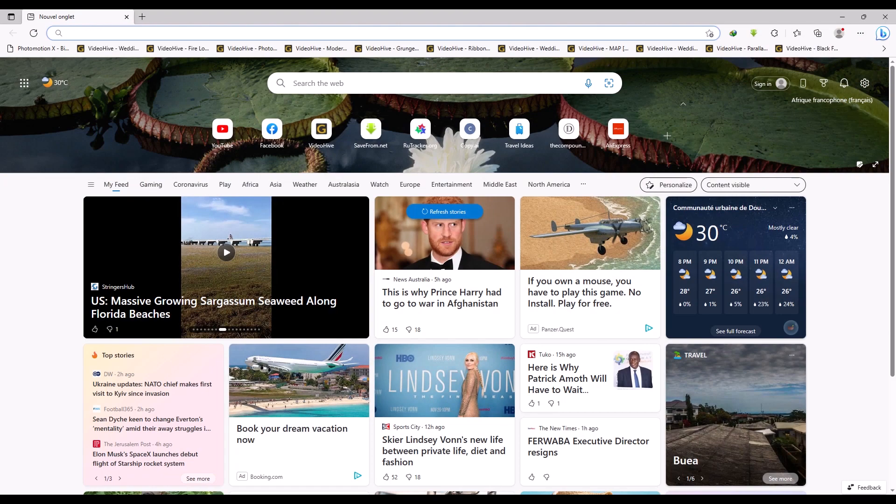
click(238, 34)
click(238, 34)
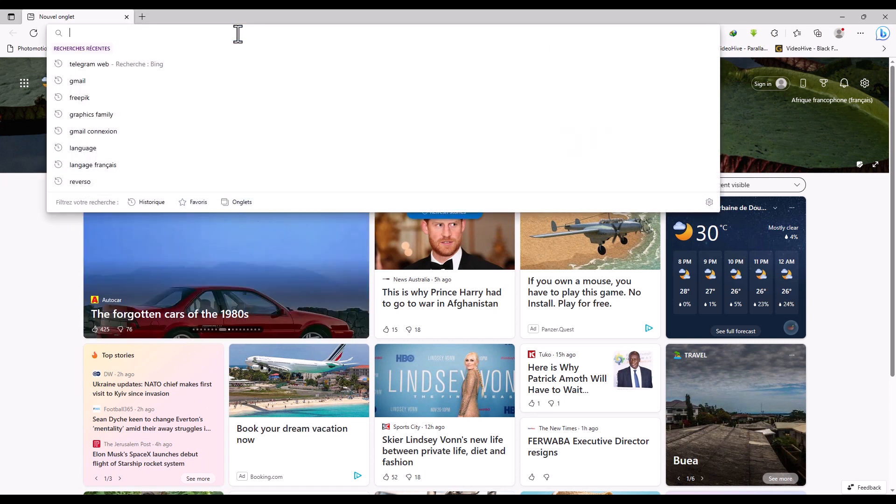
text(v)
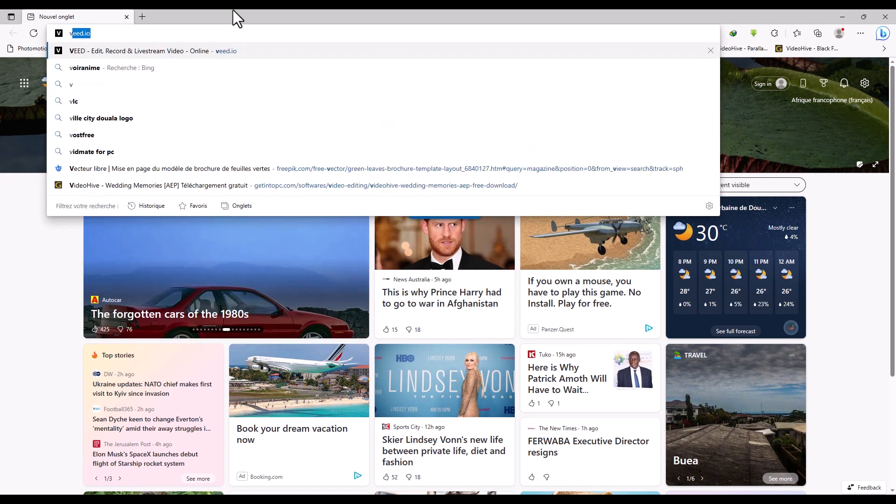
text(eed)
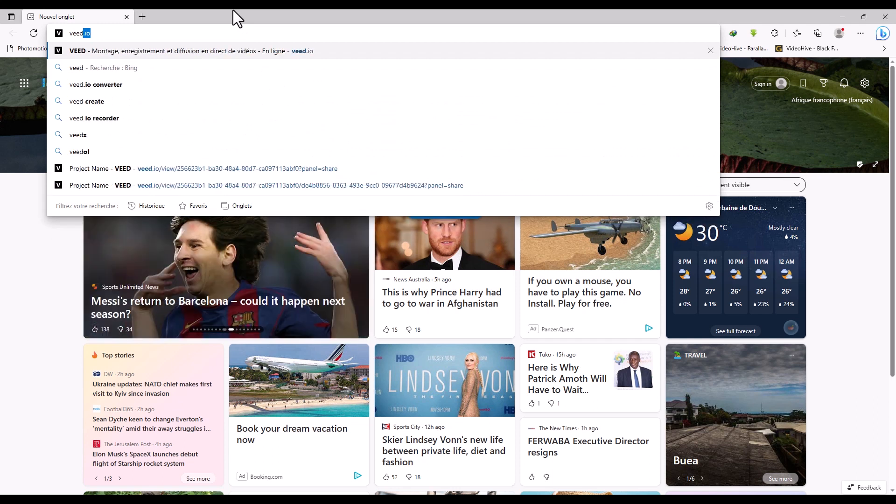
text(.i)
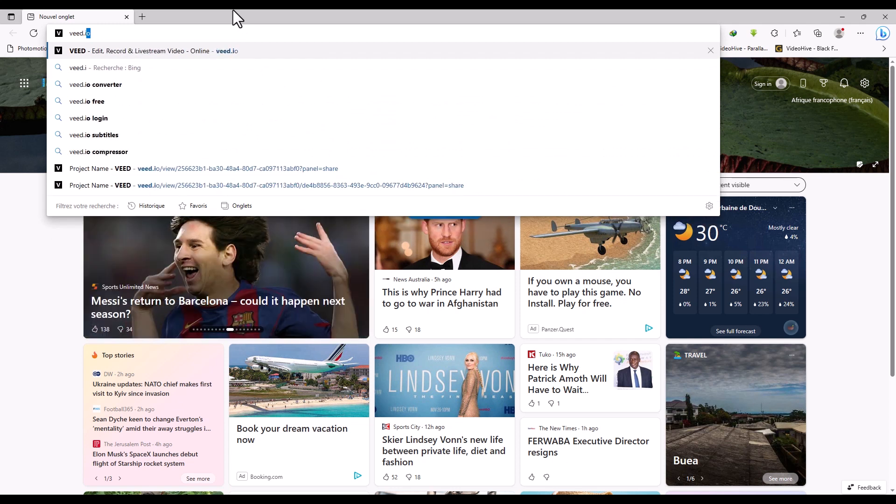
text(o)
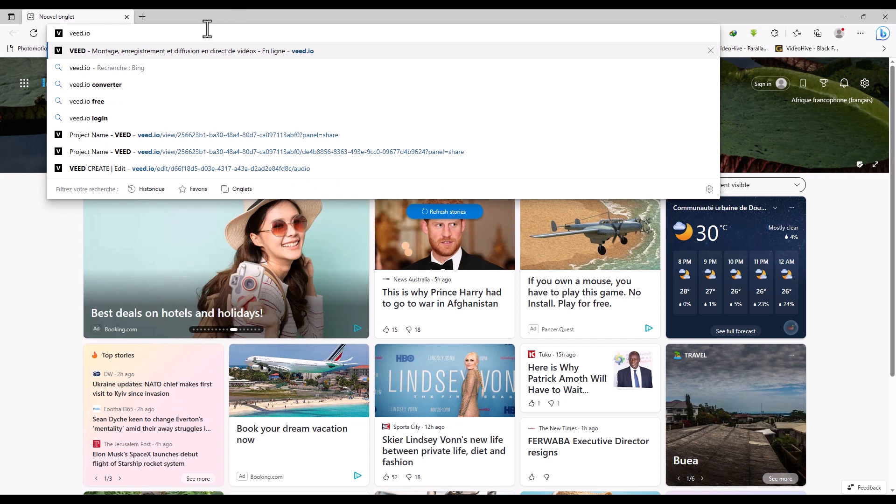
key(Return)
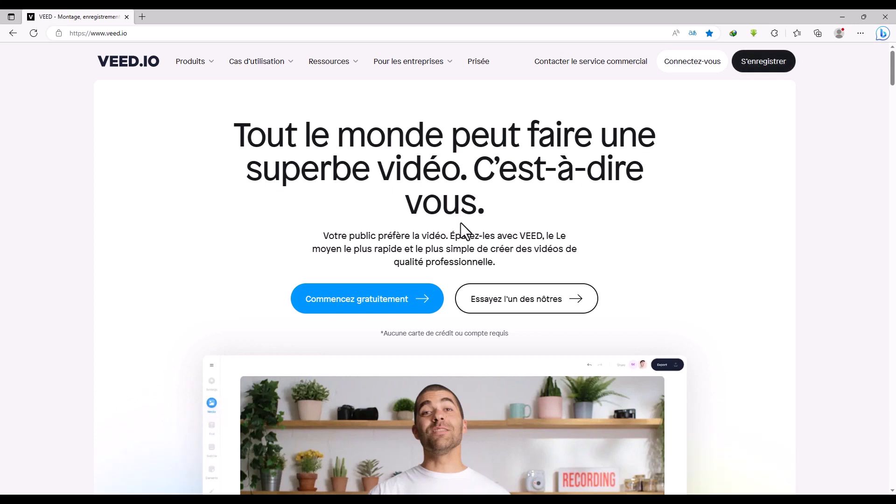
- Start the free VEED editor and create a new project with a blank canvas
scroll(489, 195, down, 3)
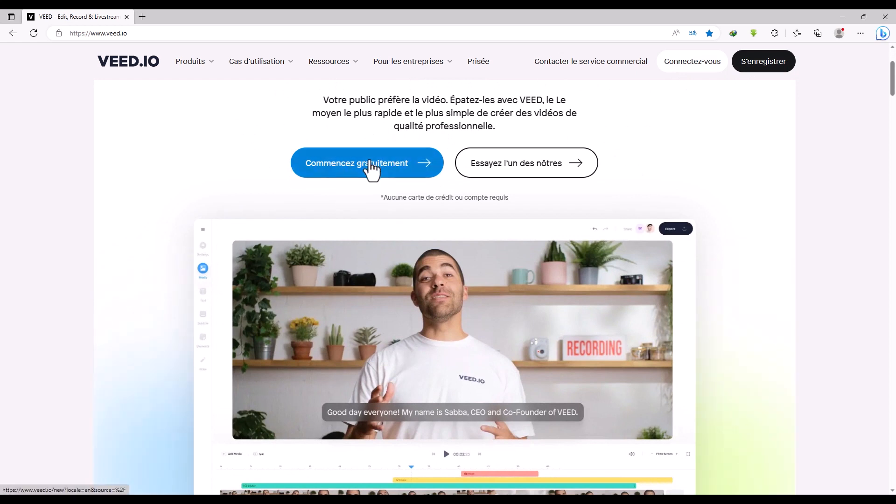
click(372, 163)
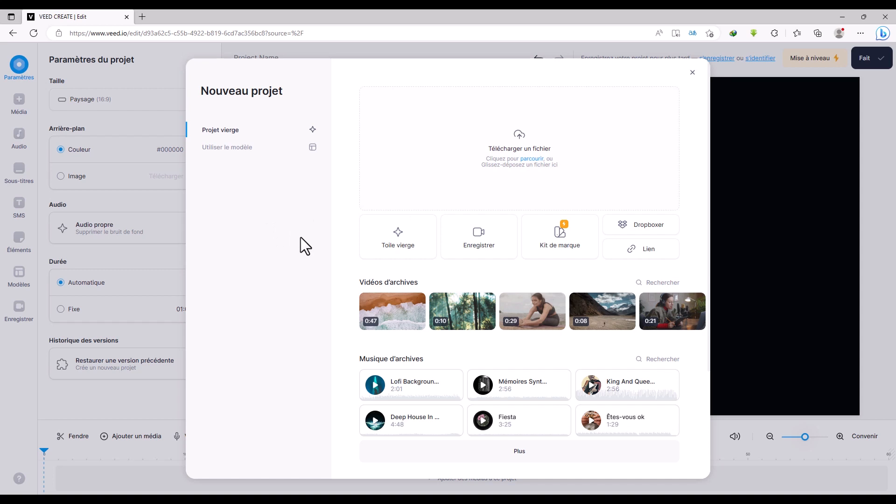
click(400, 242)
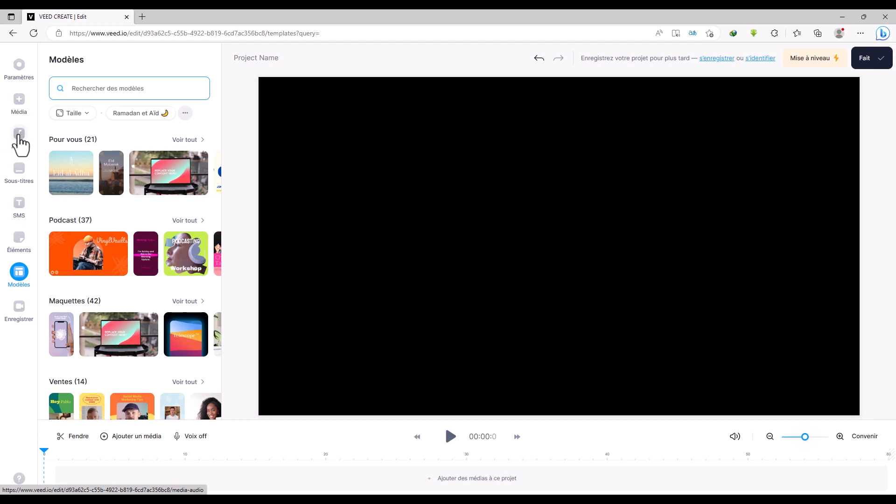
- Open the text-to-speech tool among the audio options and set its language to Français (FR)
click(19, 136)
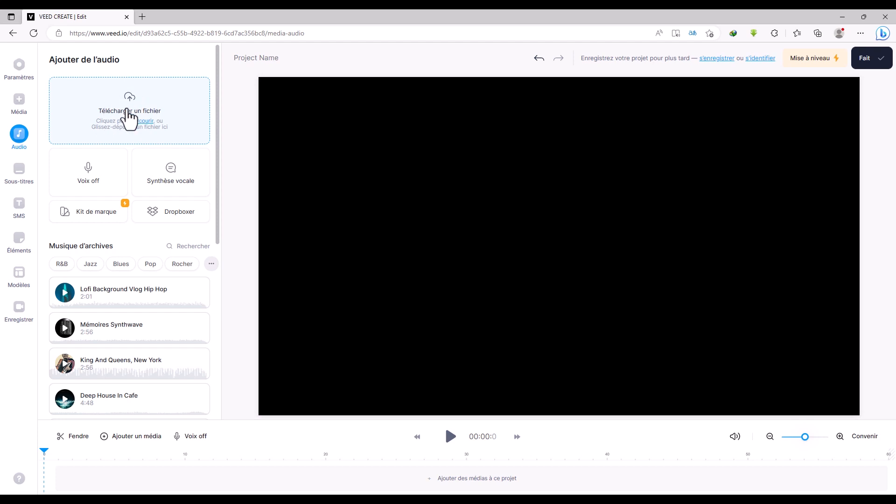
click(167, 179)
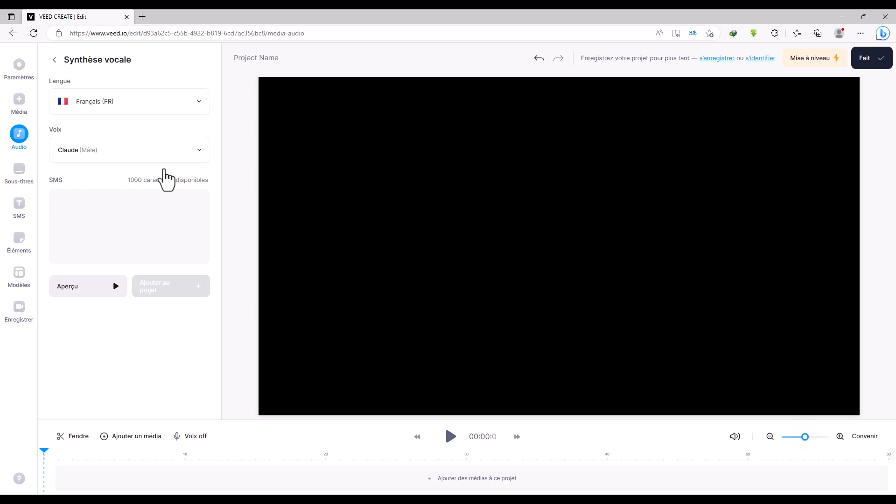
click(132, 113)
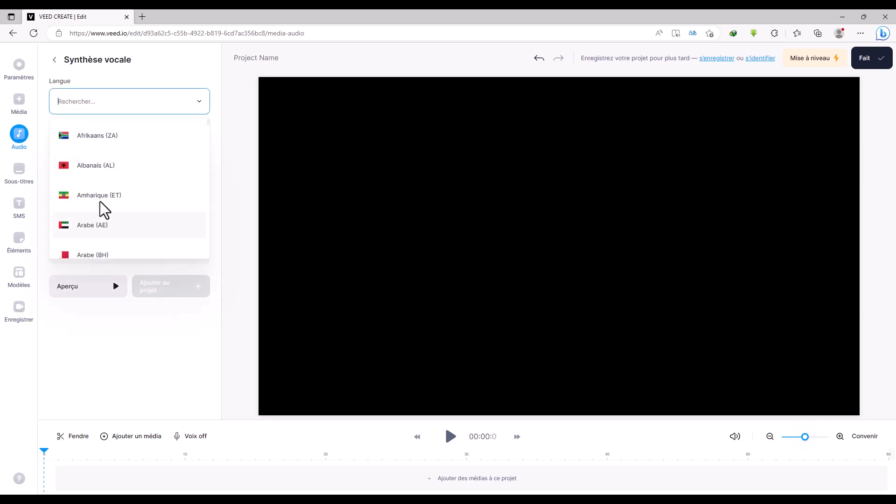
scroll(105, 217, down, 6)
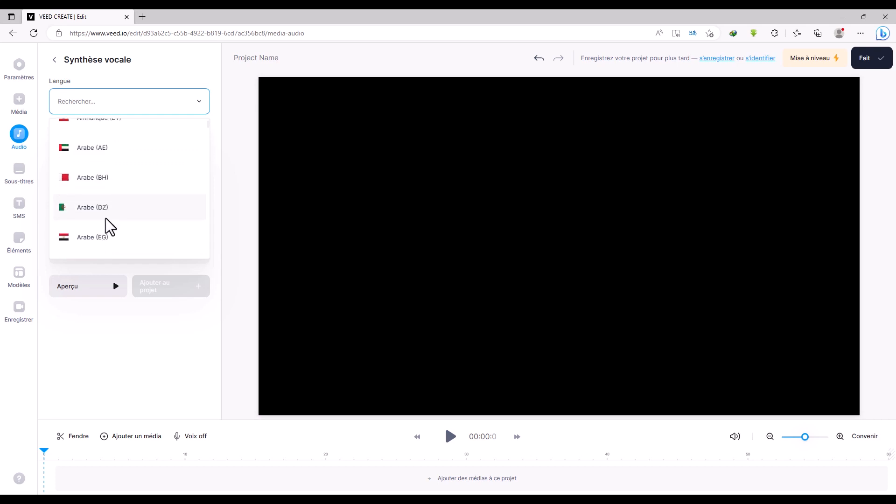
scroll(106, 209, down, 6)
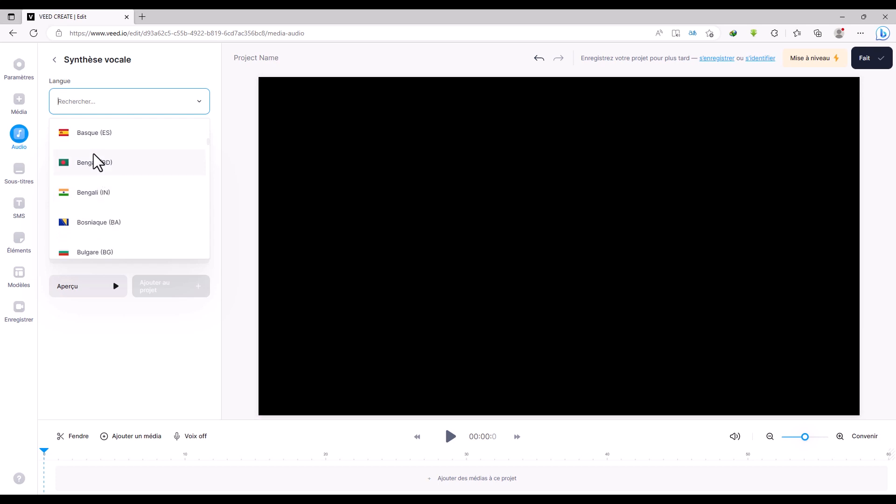
scroll(94, 147, down, 8)
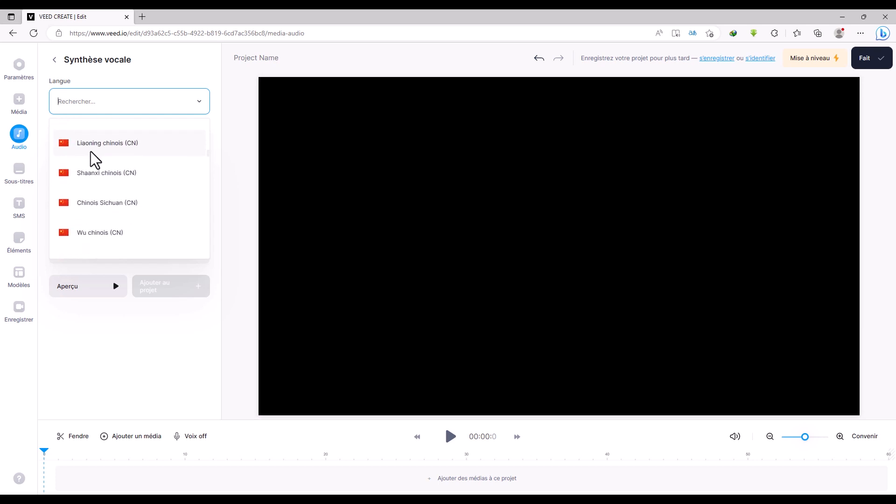
click(77, 100)
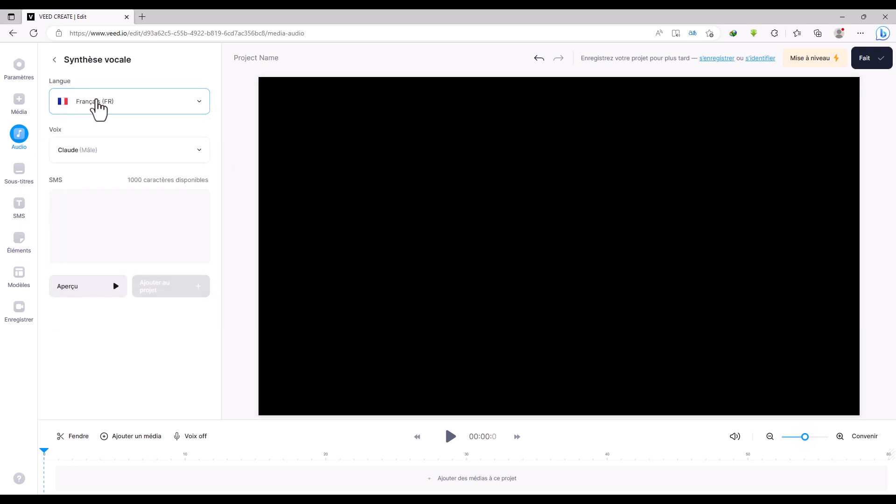
click(96, 100)
text(fr)
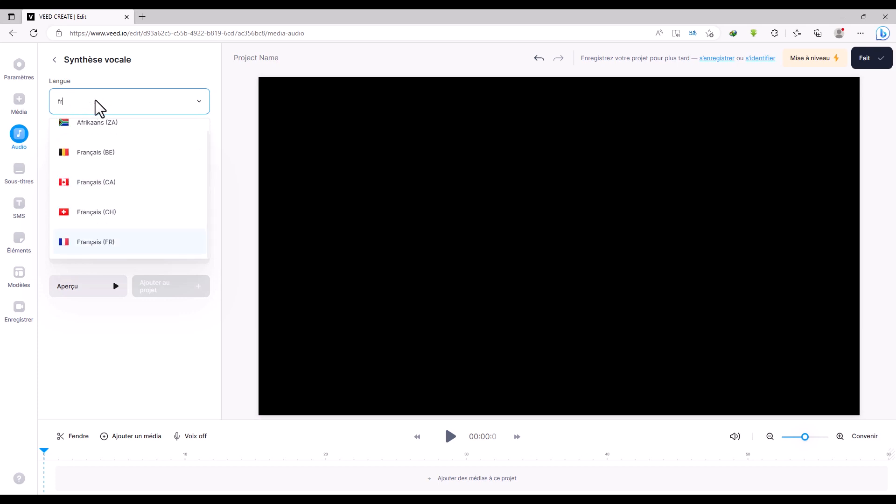
click(96, 241)
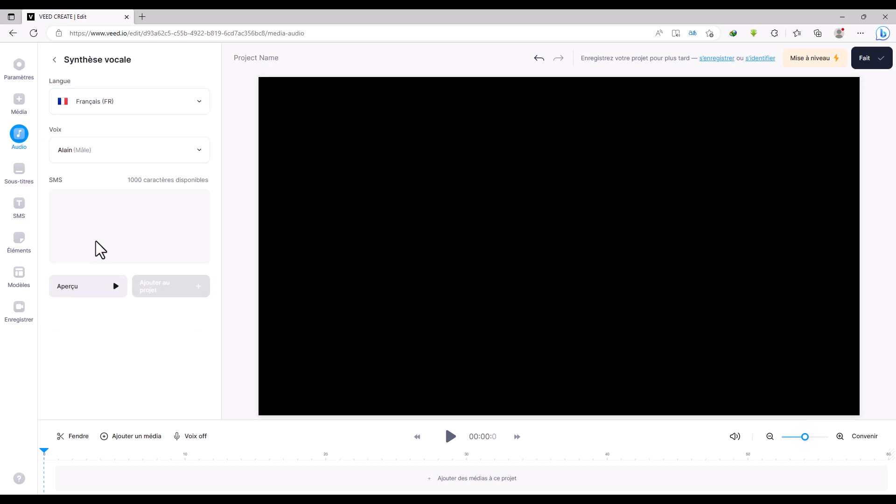
- Browse the available French voices and choose the male voice Claude for the speech
click(102, 152)
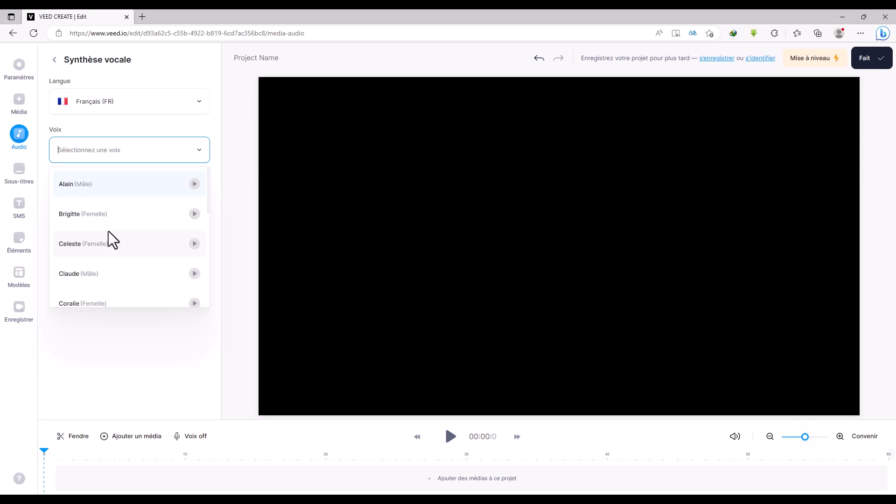
scroll(127, 250, down, 1)
scroll(127, 248, up, 1)
scroll(126, 255, down, 5)
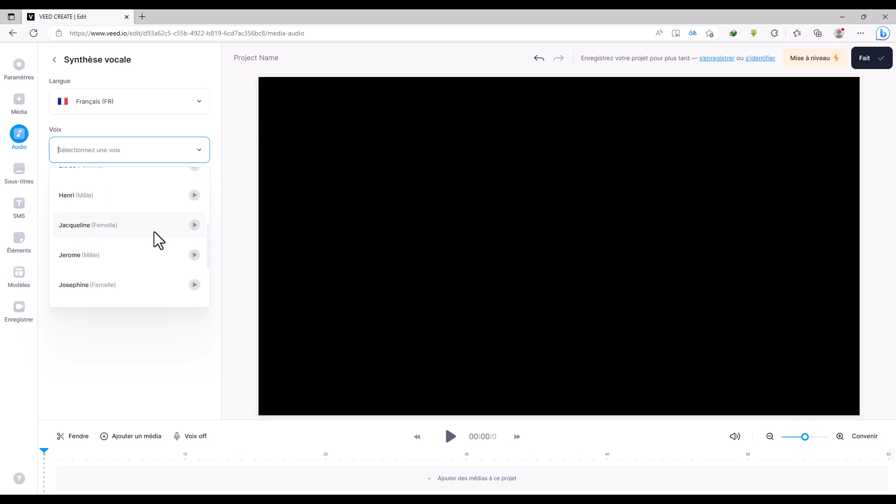
scroll(124, 226, up, 5)
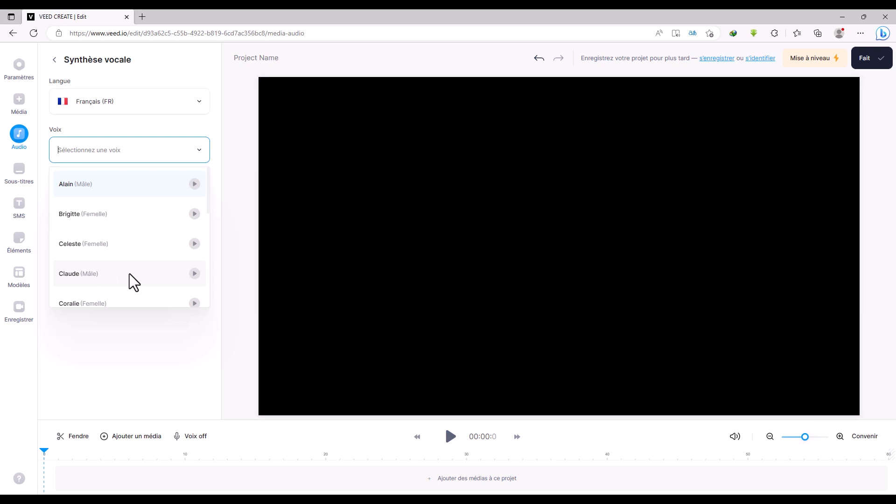
scroll(127, 264, down, 1)
scroll(127, 265, down, 1)
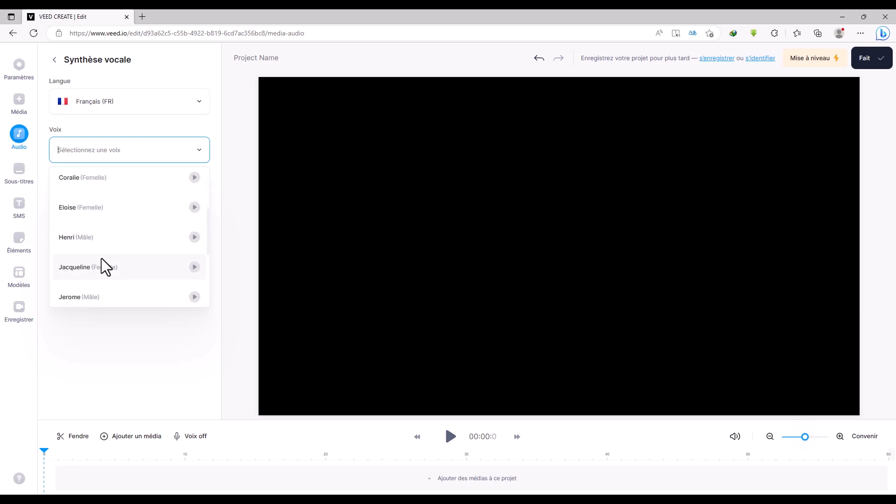
scroll(113, 256, down, 1)
scroll(100, 259, down, 1)
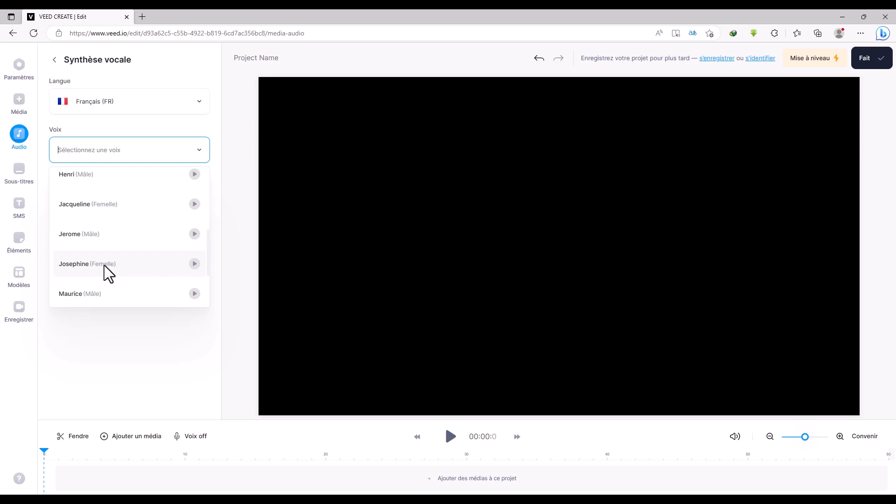
scroll(111, 250, up, 4)
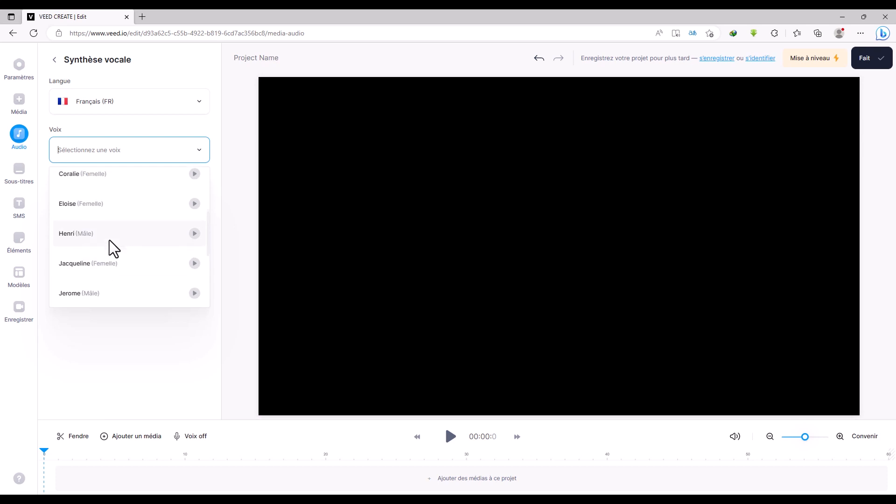
scroll(110, 242, up, 2)
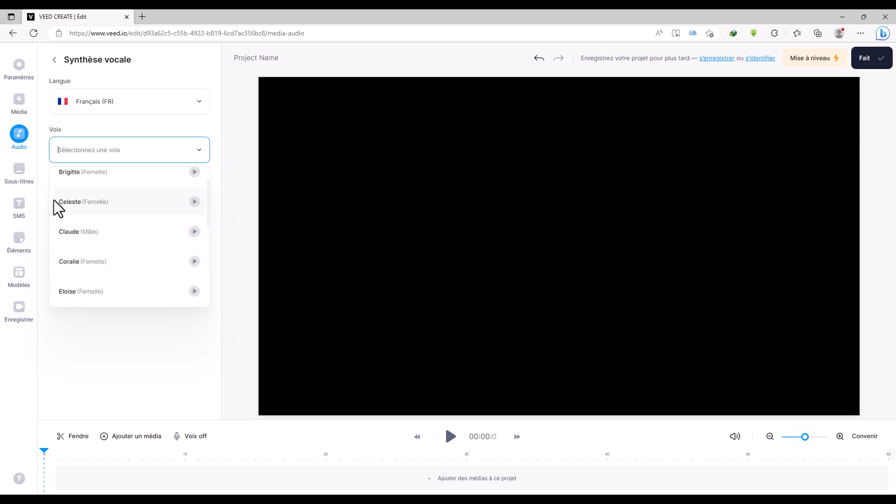
click(99, 237)
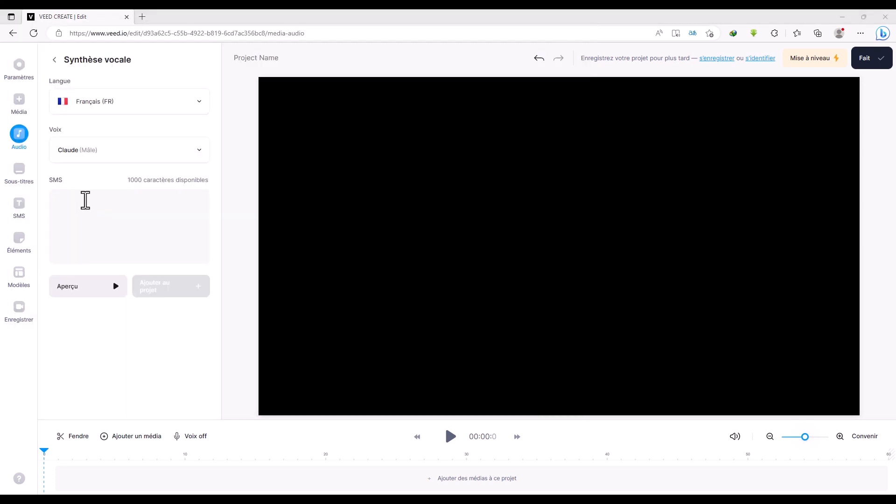
- Enter the speech text "Bonjour, bienvenue sur la chaine de formation TUTO VIRTUEL."
click(82, 204)
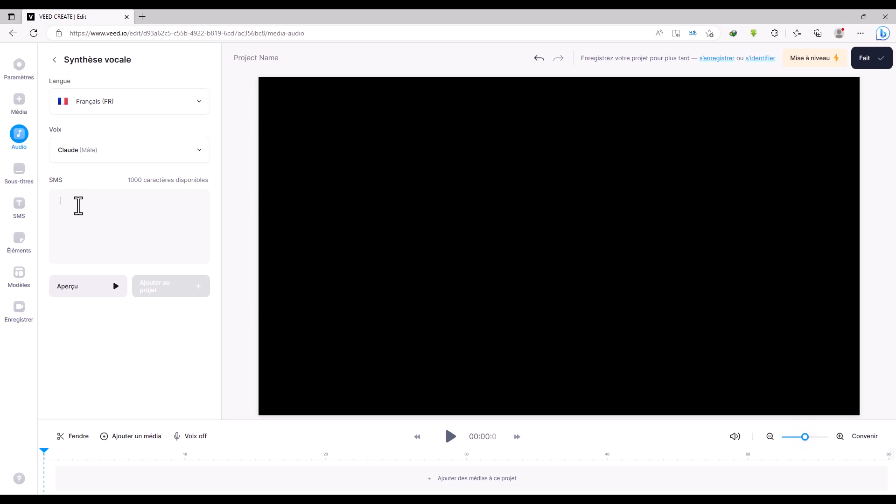
text(bonj)
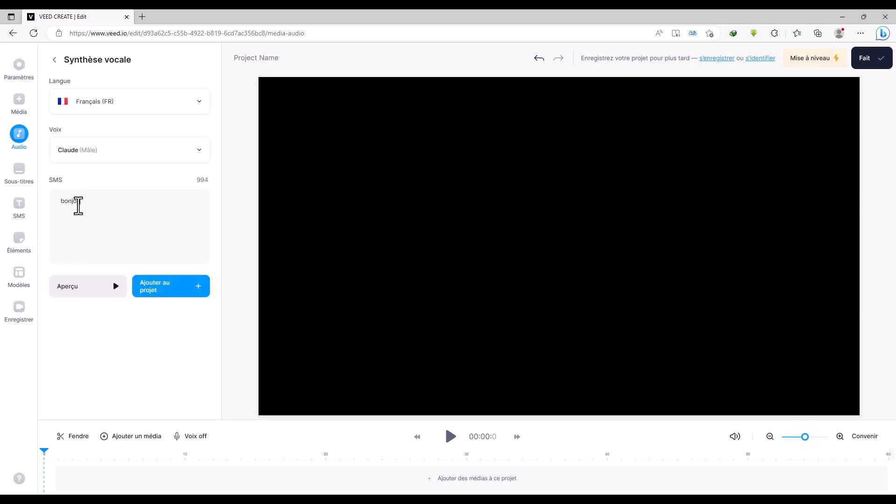
text(our, bienvenue sur la chai)
key(BackSpace)
text(de)
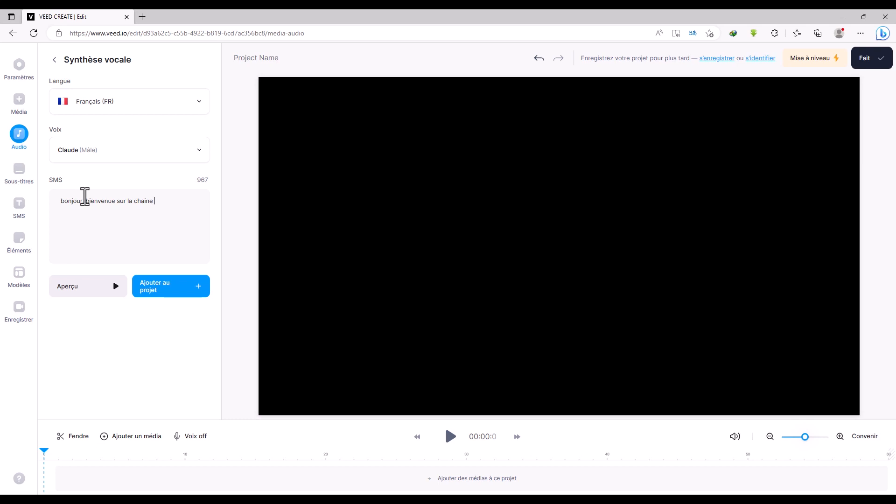
text( formation TUTO VIRTUEL.)
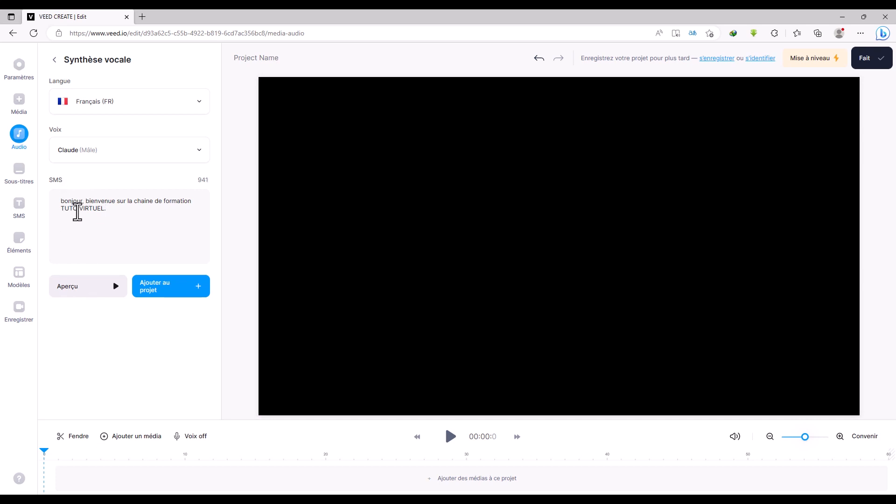
click(66, 202)
key(BackSpace)
text(B)
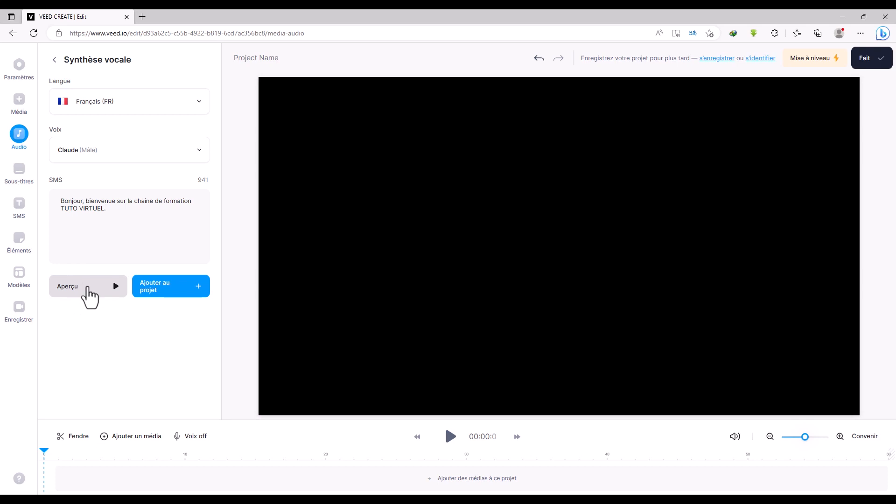
- Preview the generated speech and add it to the project
click(81, 288)
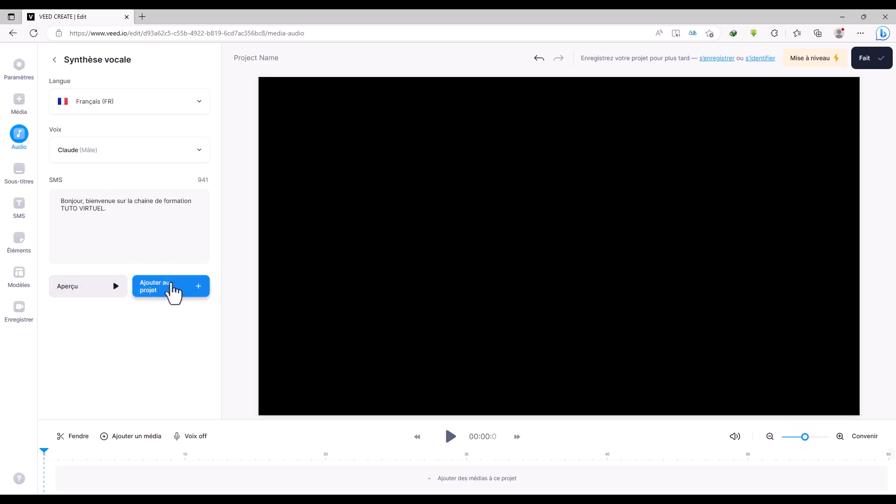
click(173, 292)
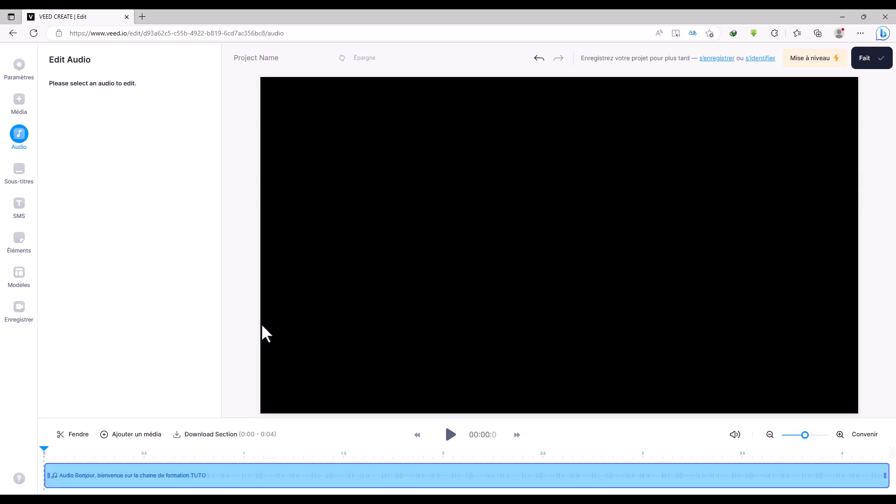
- Scrub through the voice-over clip on the timeline and play it from the start to check it
drag(45, 449, 154, 451)
drag(239, 461, 316, 464)
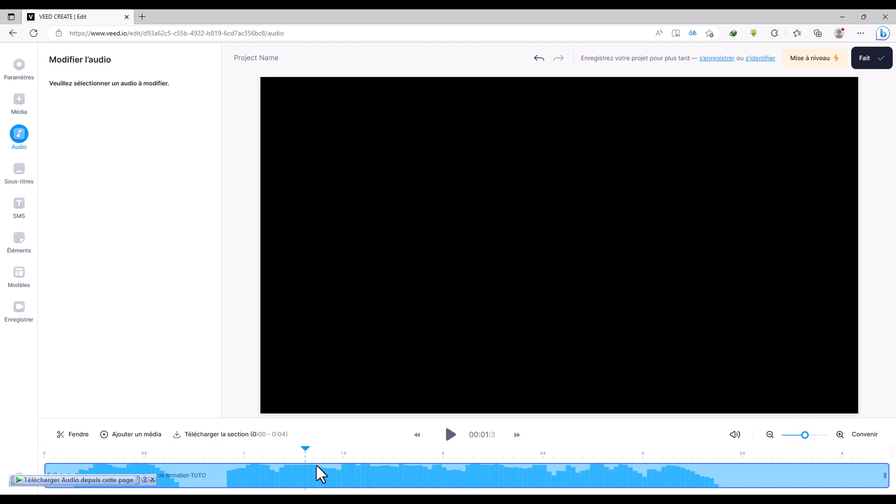
drag(710, 462, 43, 462)
click(451, 438)
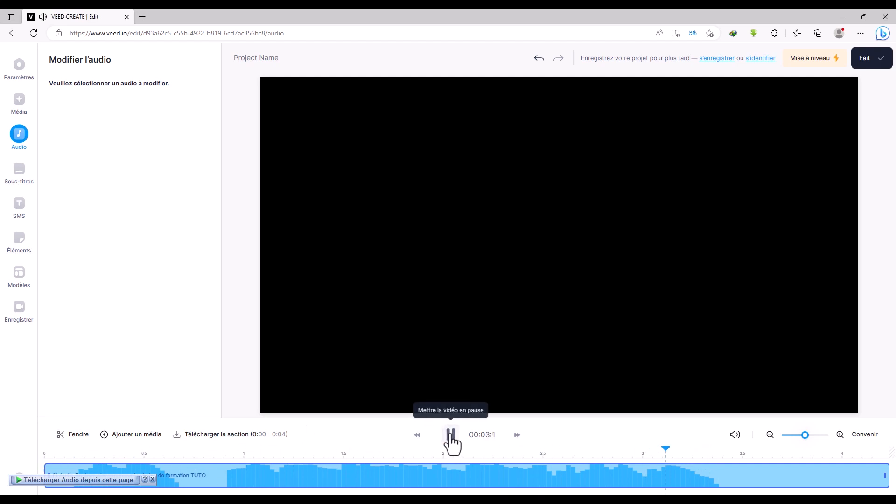
click(451, 439)
click(208, 451)
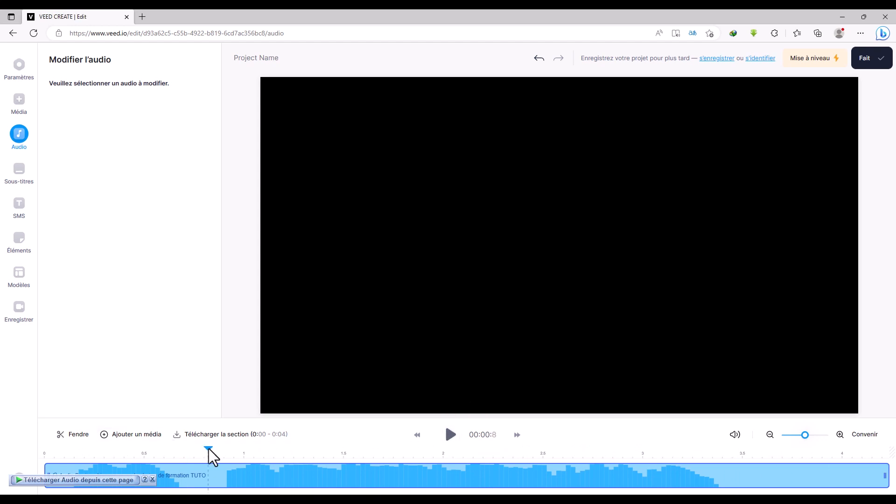
click(294, 451)
- Finish the project and export it as a video at Standard quality
click(864, 63)
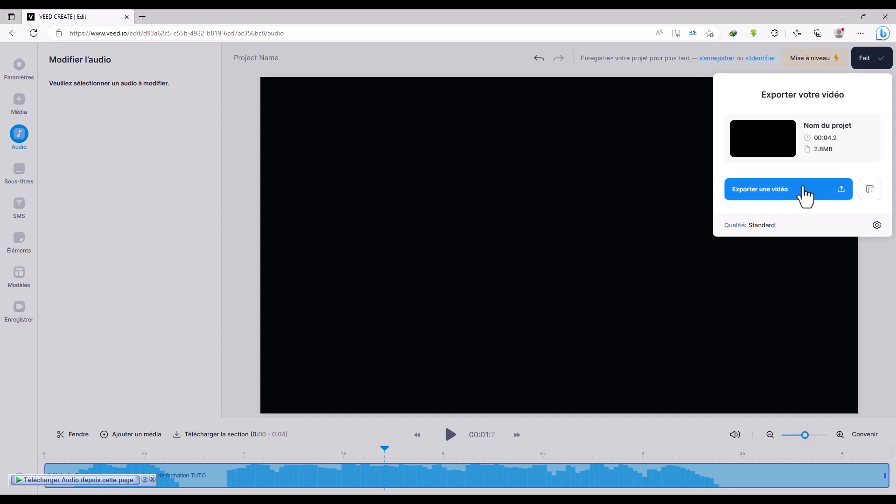
click(815, 189)
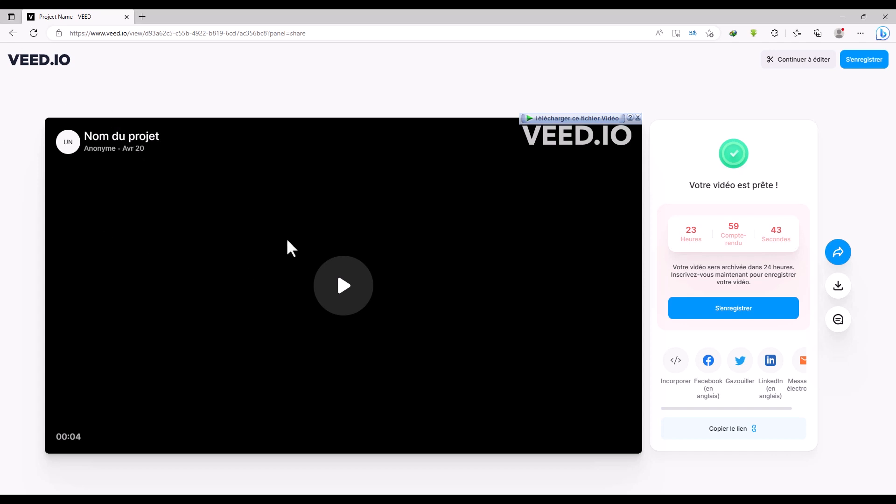
drag(778, 186, 682, 190)
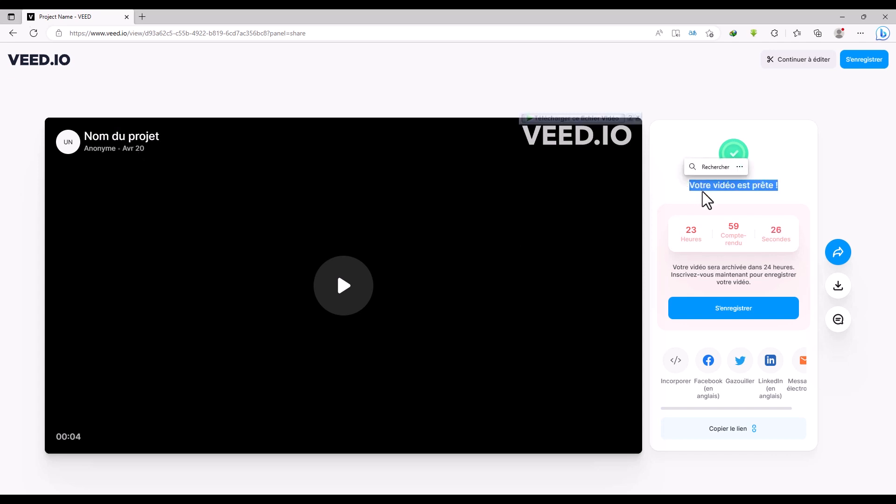
click(703, 192)
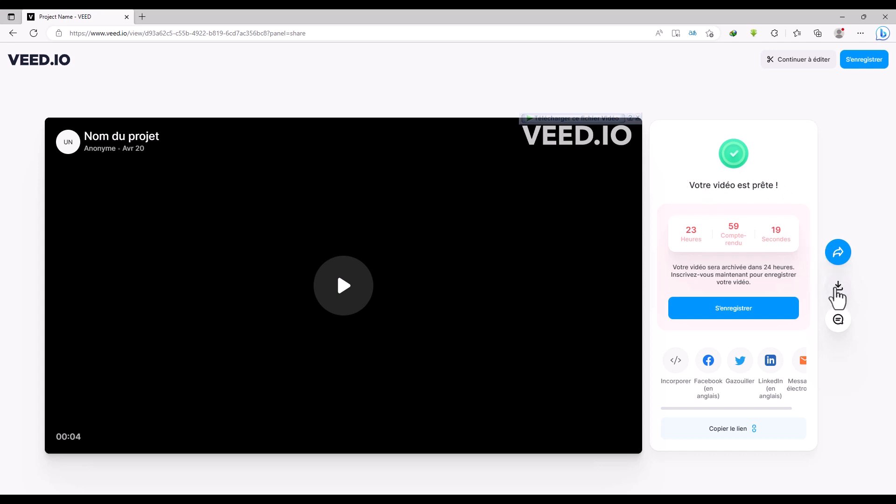
- Download the exported project in MP3 format, saving it as Project_Name.mp3 in the Music downloads folder
click(839, 287)
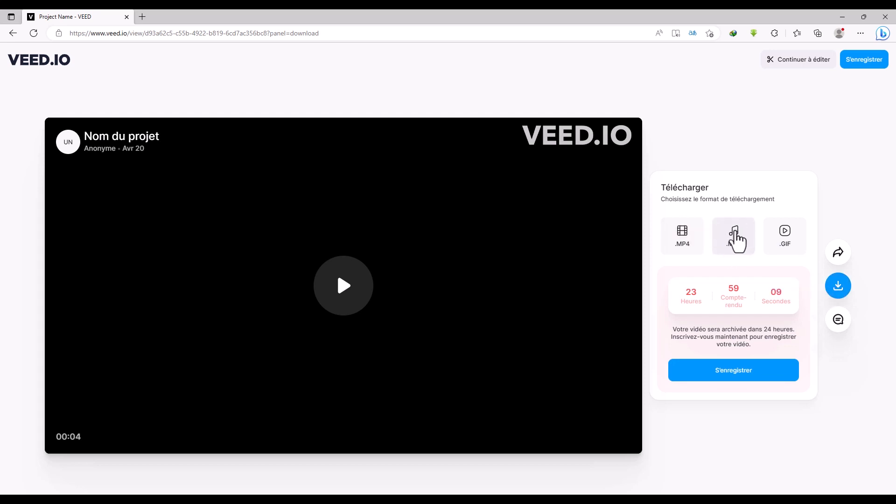
click(734, 234)
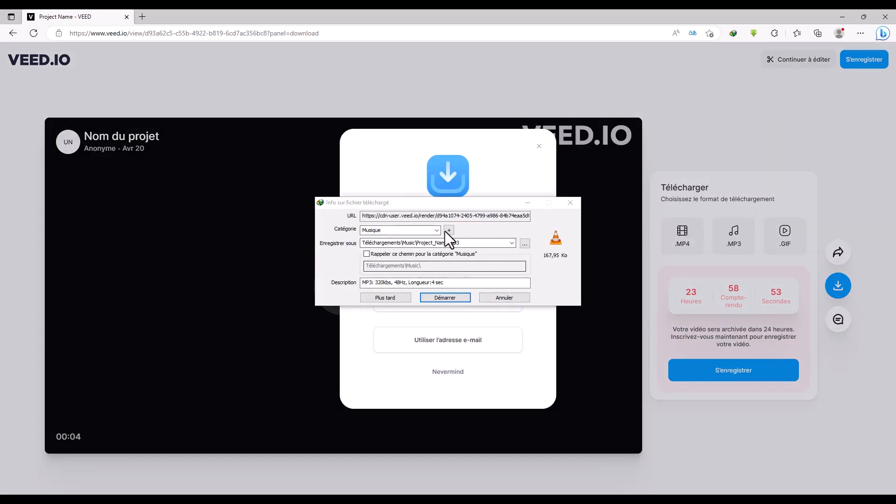
click(442, 298)
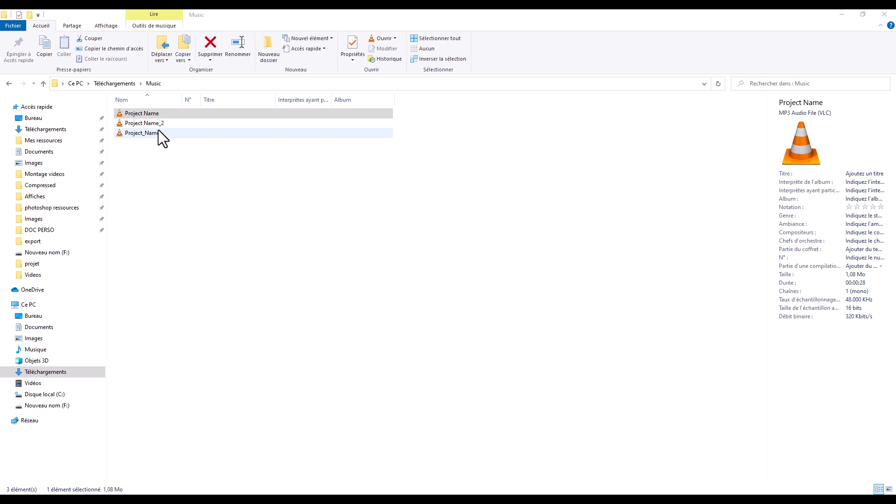
- Play the downloaded Project_Name file from the Music downloads folder in VLC
click(137, 113)
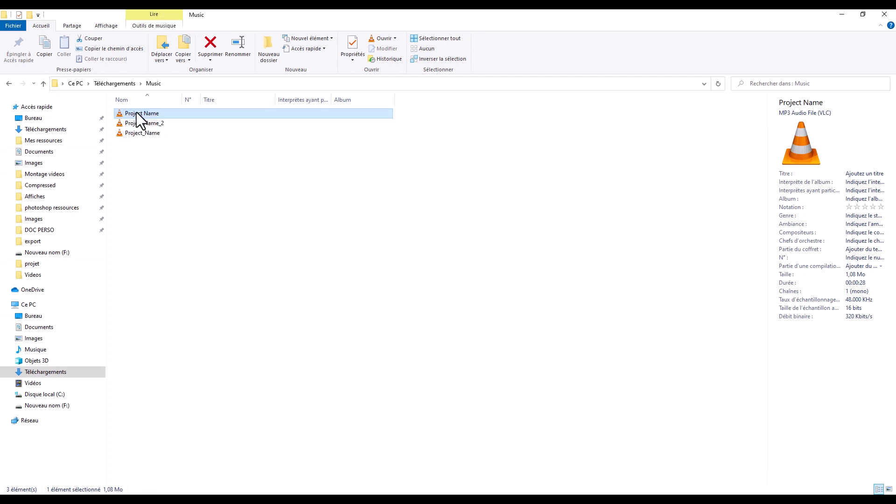
double_click(128, 133)
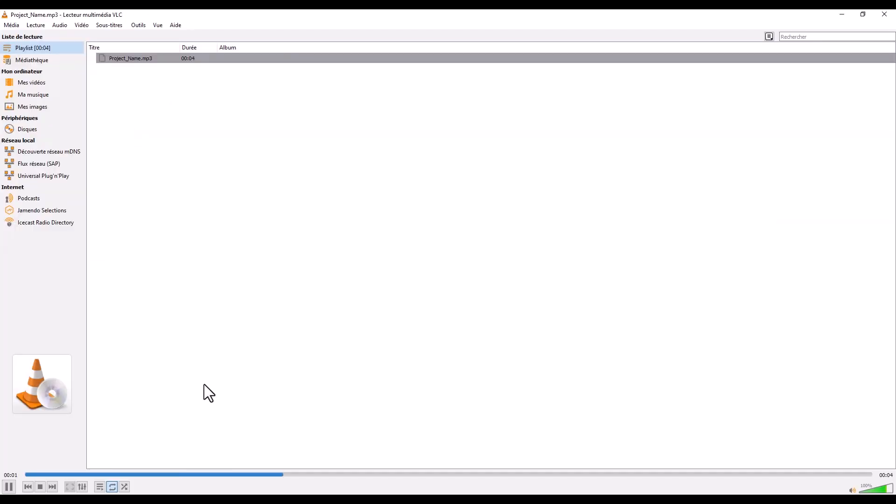